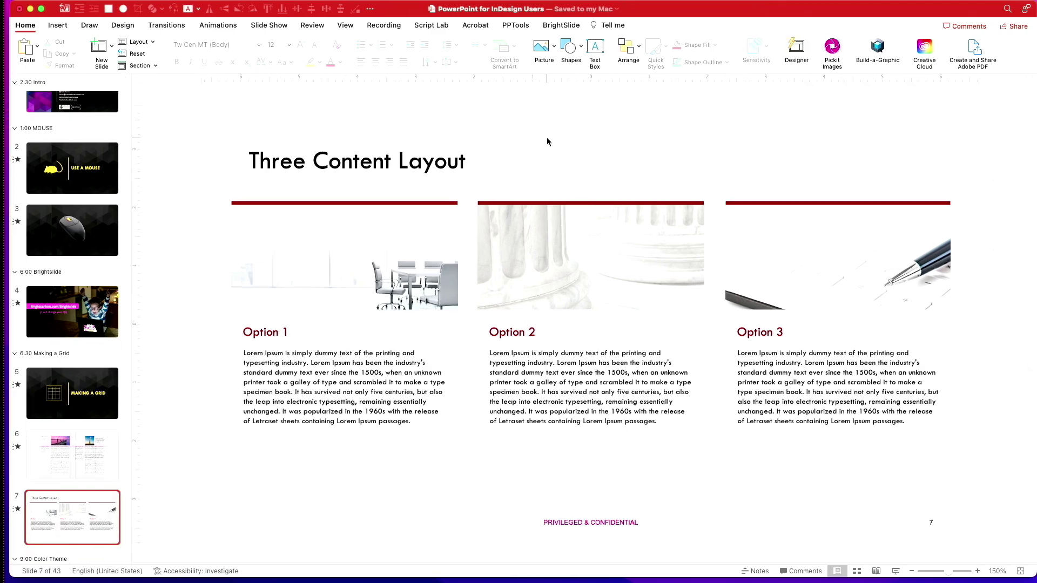
Switch on Gridlines under Grid and Guides so dots cover the Three Content Layout slide.
right_click(540, 125)
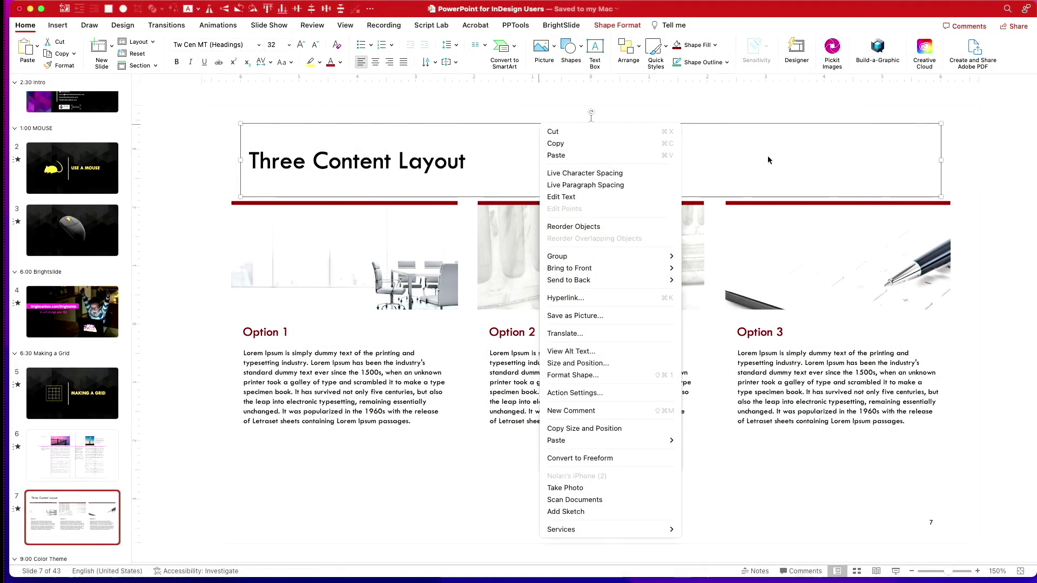
left_click(772, 98)
right_click(773, 99)
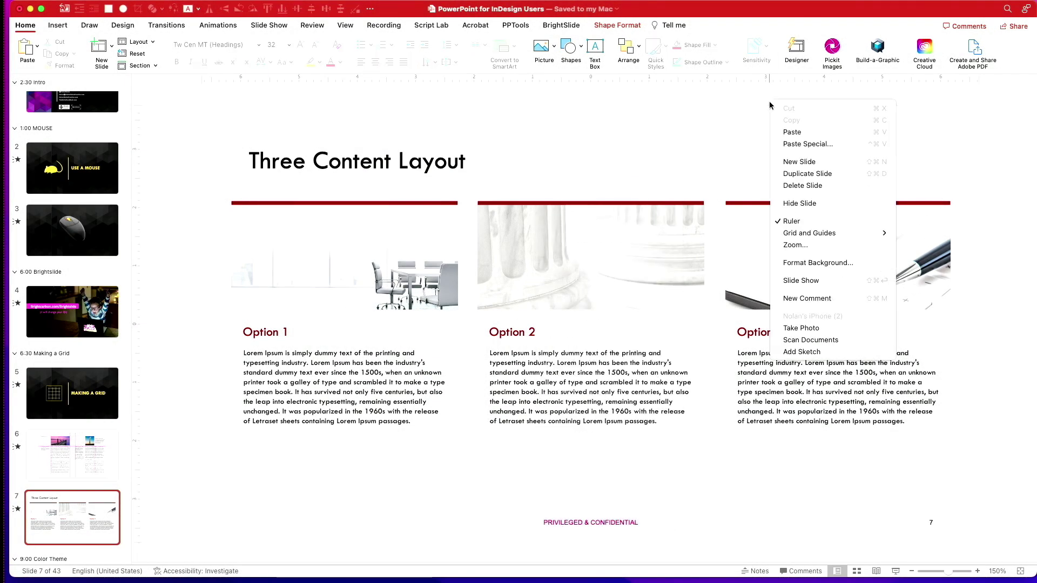
mouse_move(791, 233)
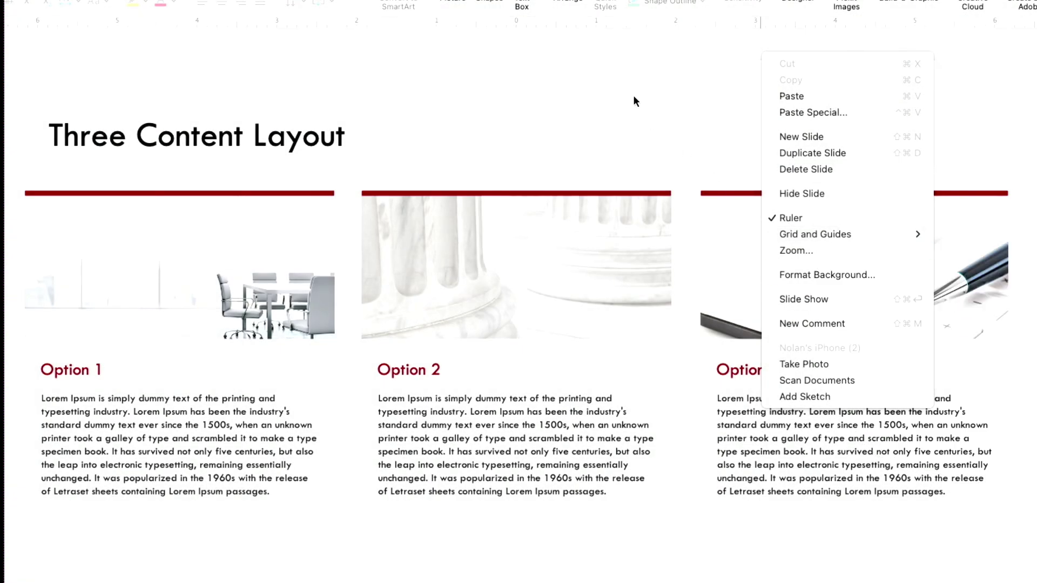
left_click(635, 99)
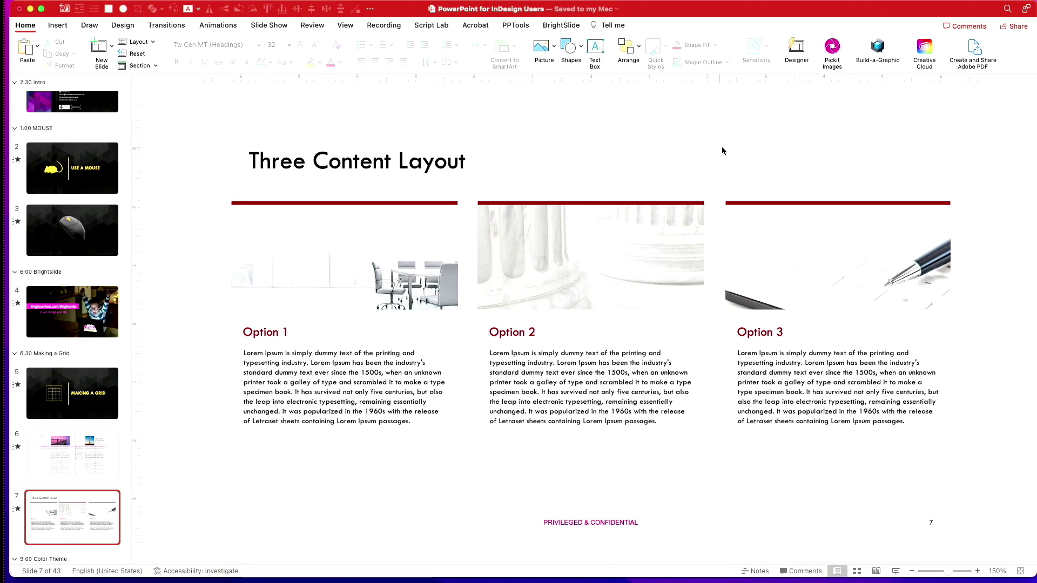
right_click(727, 147)
mouse_move(827, 277)
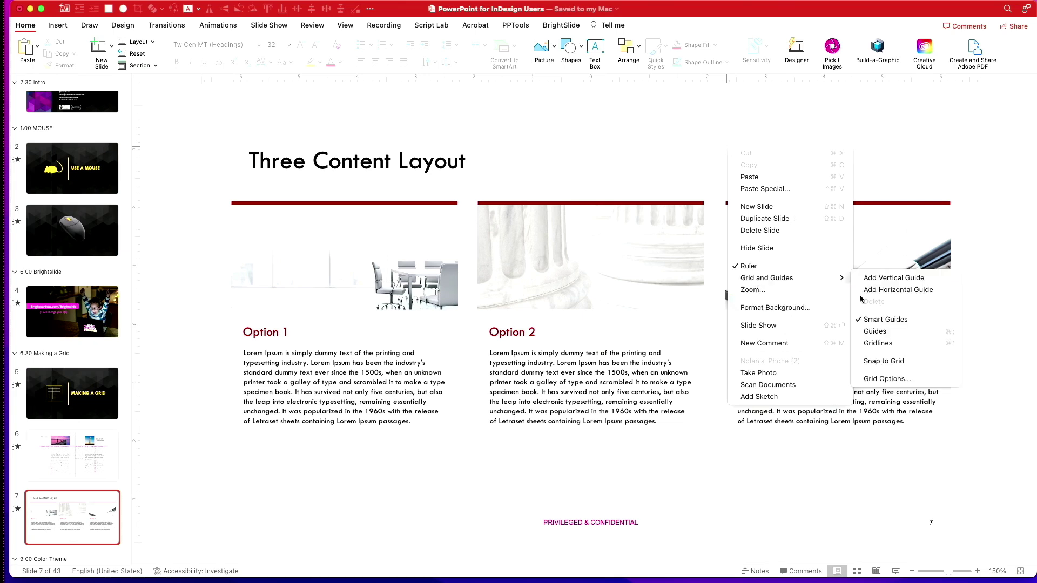
left_click(869, 344)
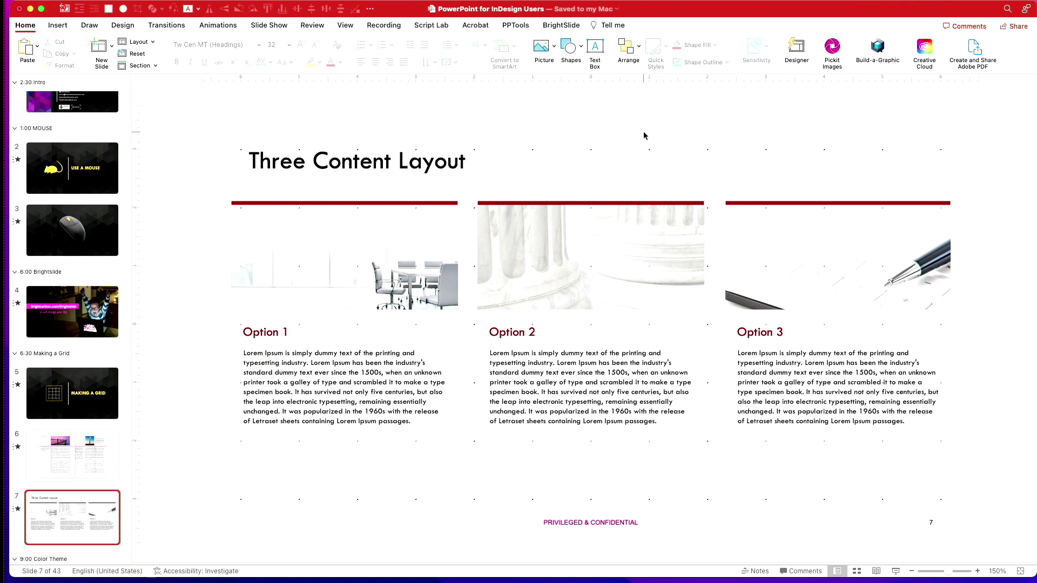
Turn off the Gridlines dots on the slide.
right_click(675, 141)
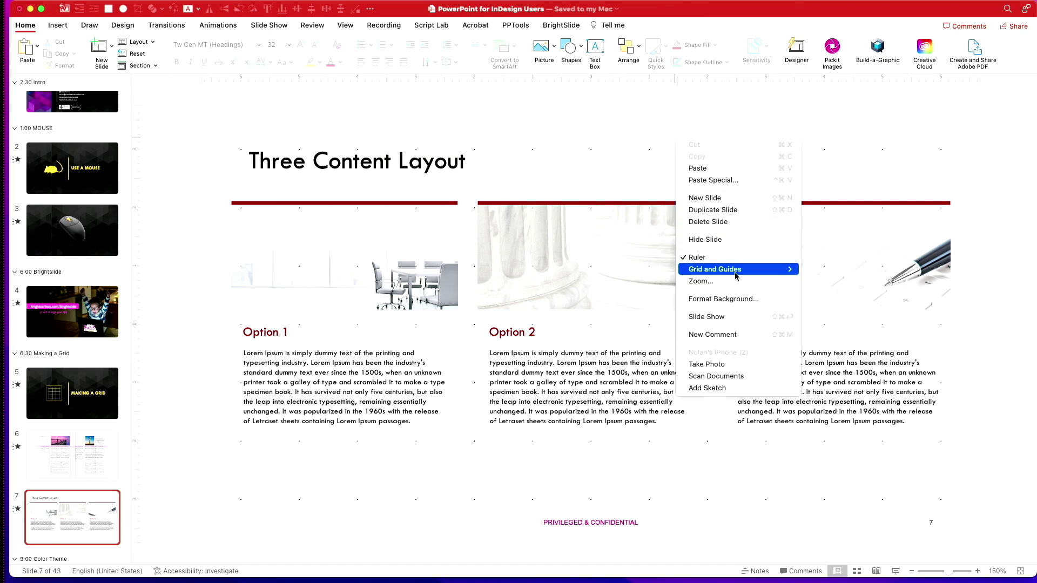
mouse_move(737, 270)
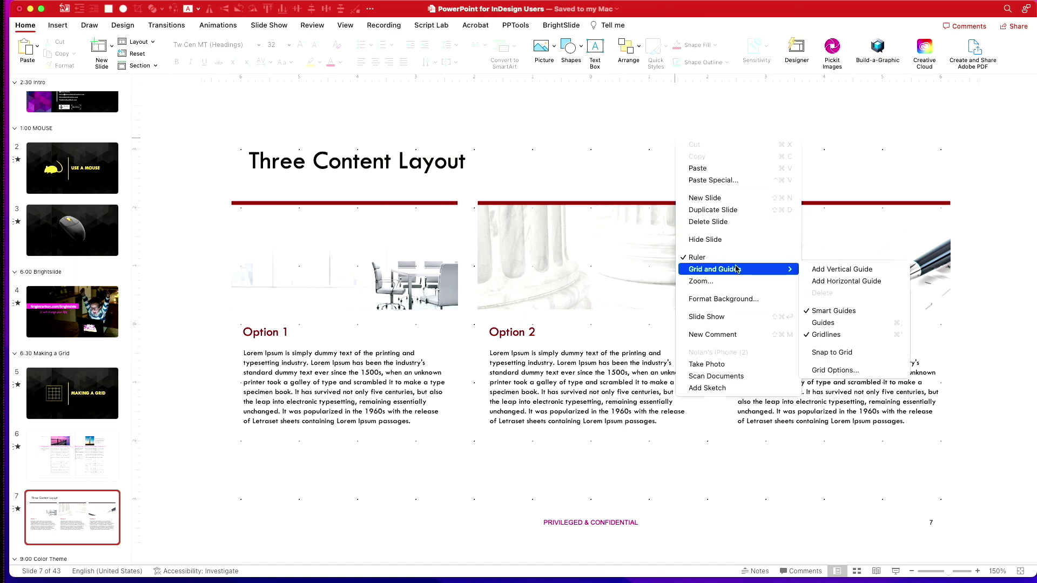
left_click(825, 336)
Turn on Guides so dashed margin and centre lines appear.
right_click(739, 157)
mouse_move(845, 290)
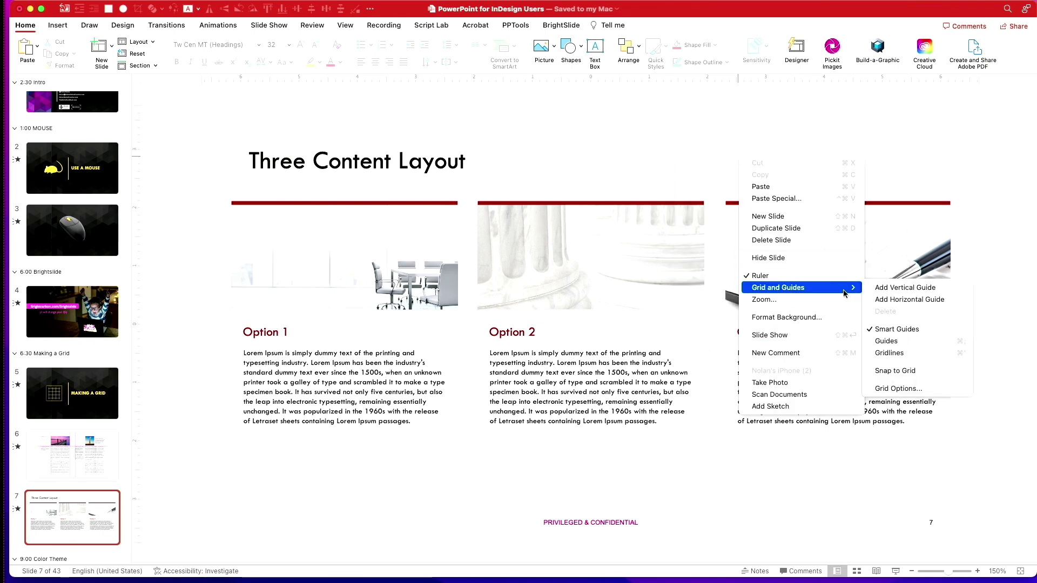
left_click(907, 343)
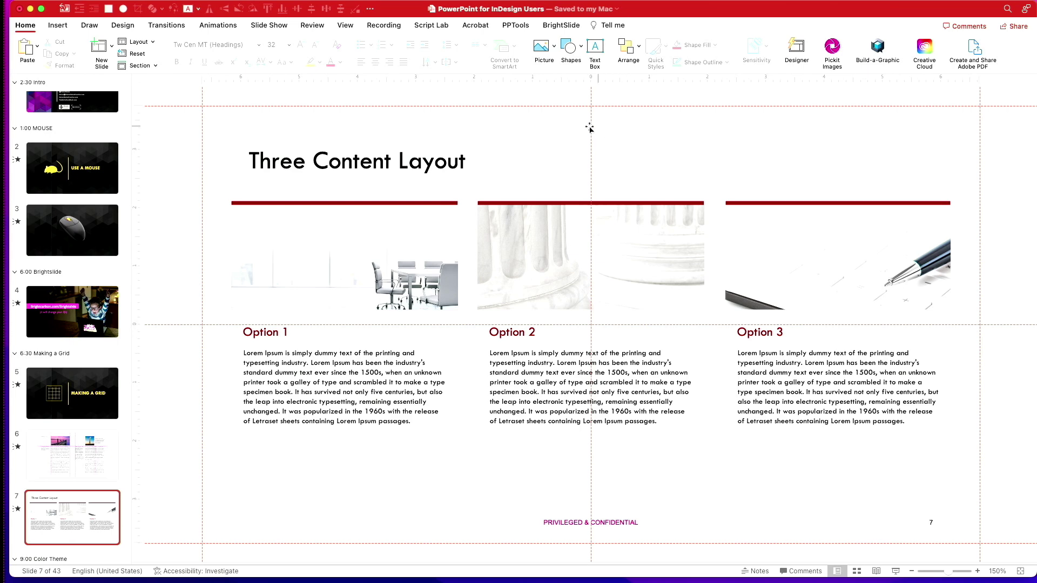
Add a vertical guide and drag it left of centre to 0.96.
right_click(658, 132)
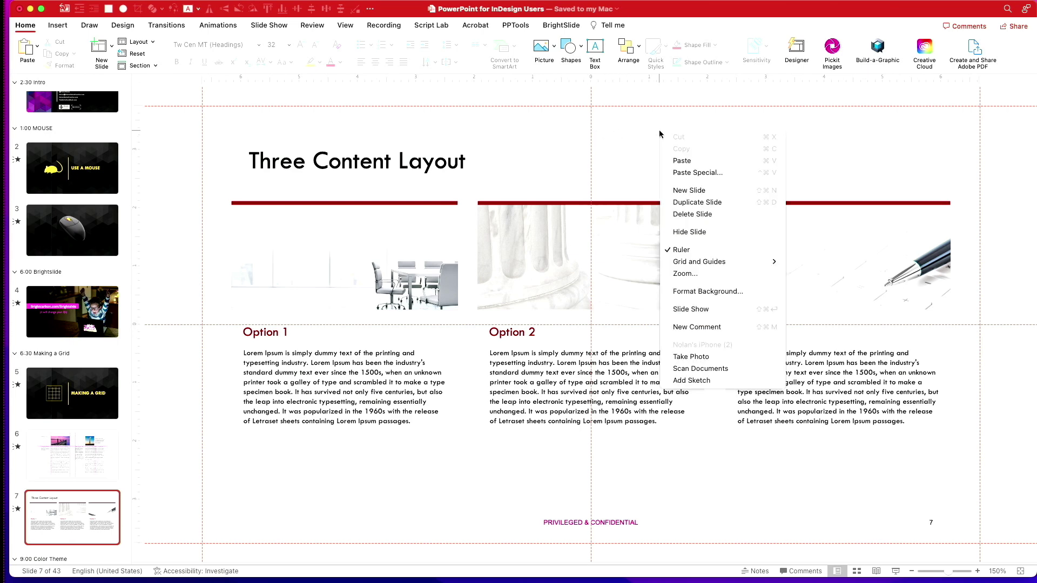
mouse_move(697, 265)
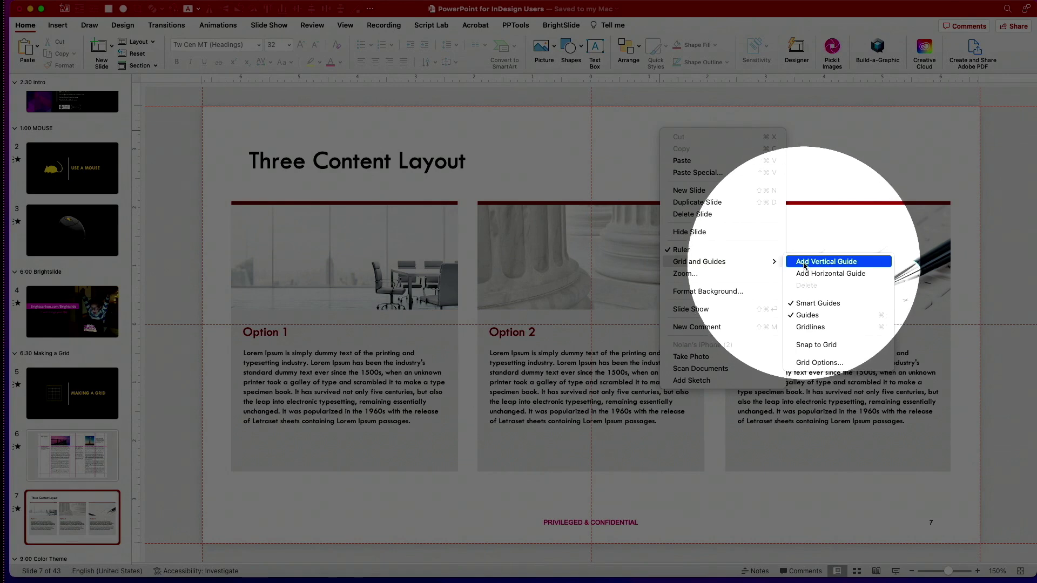
left_click(810, 261)
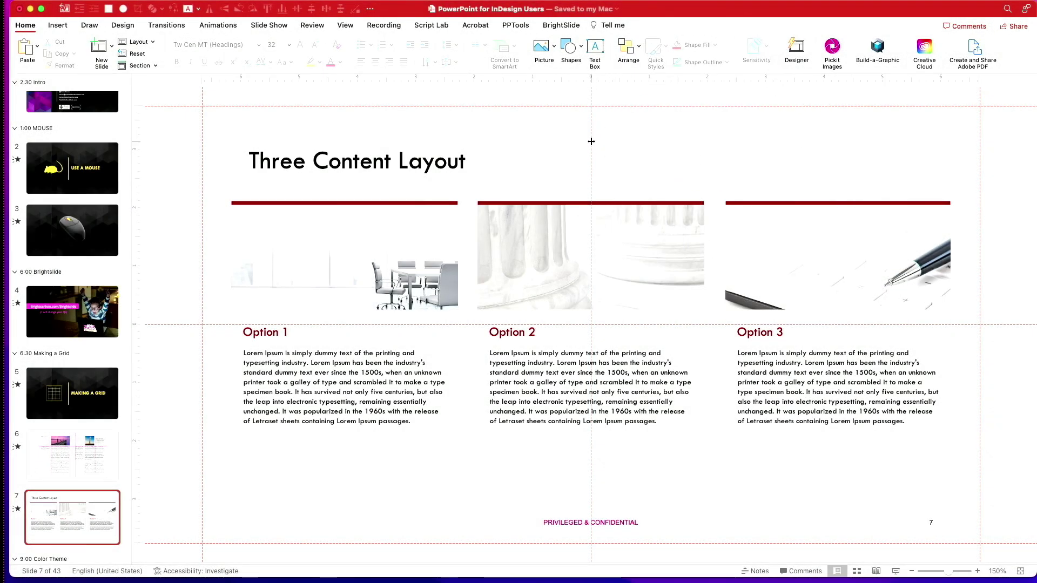
left_click_drag(591, 136, 251, 125)
Check the title box against the guides, leaving it in place.
left_click(252, 124)
left_click_drag(252, 124, 491, 115)
left_click(223, 127)
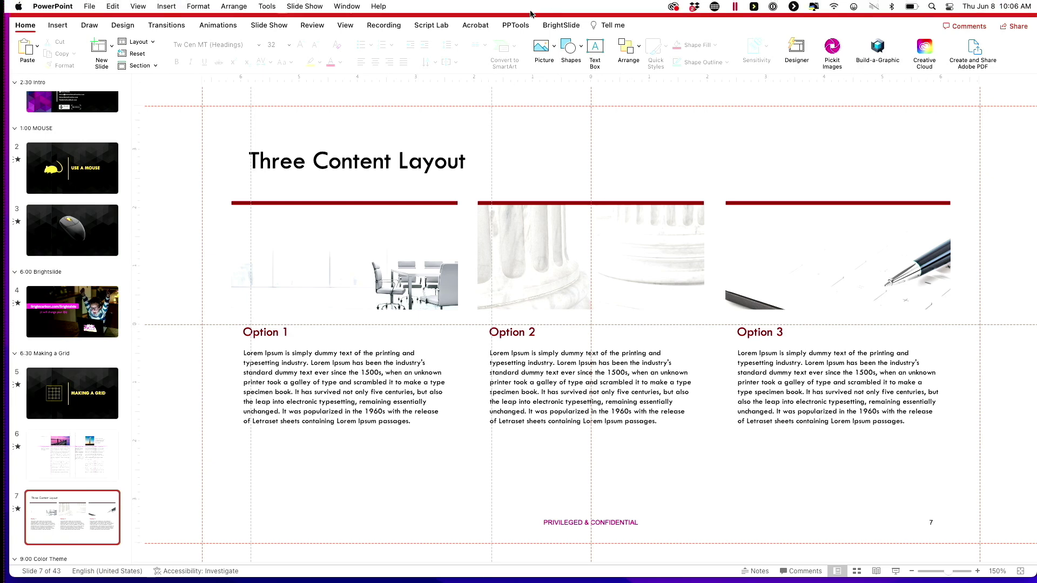
Remove every guide with BrightSlide's Guides > Delete Guides > Delete All Guides.
left_click(550, 31)
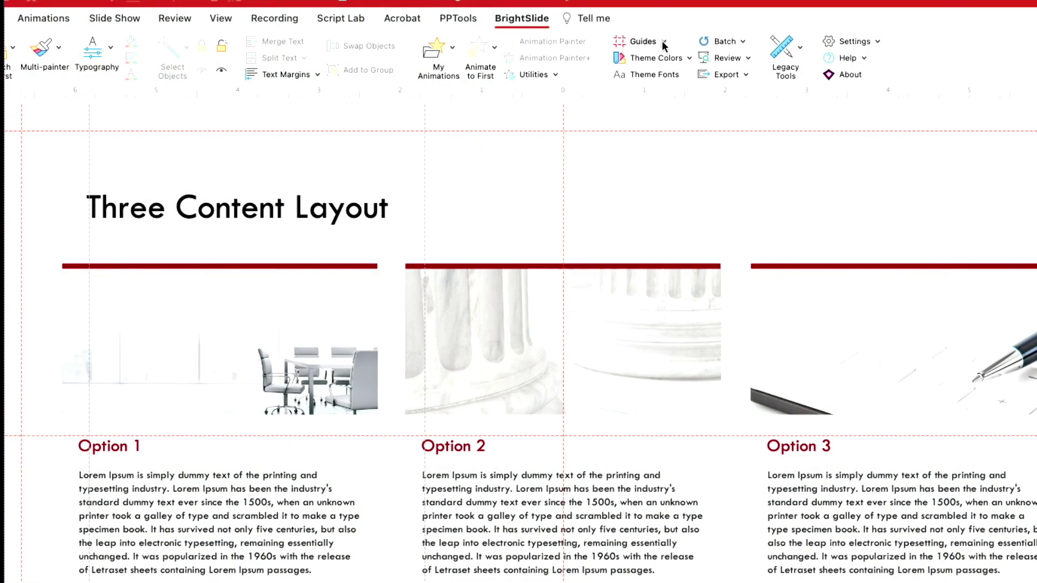
left_click(663, 42)
mouse_move(659, 60)
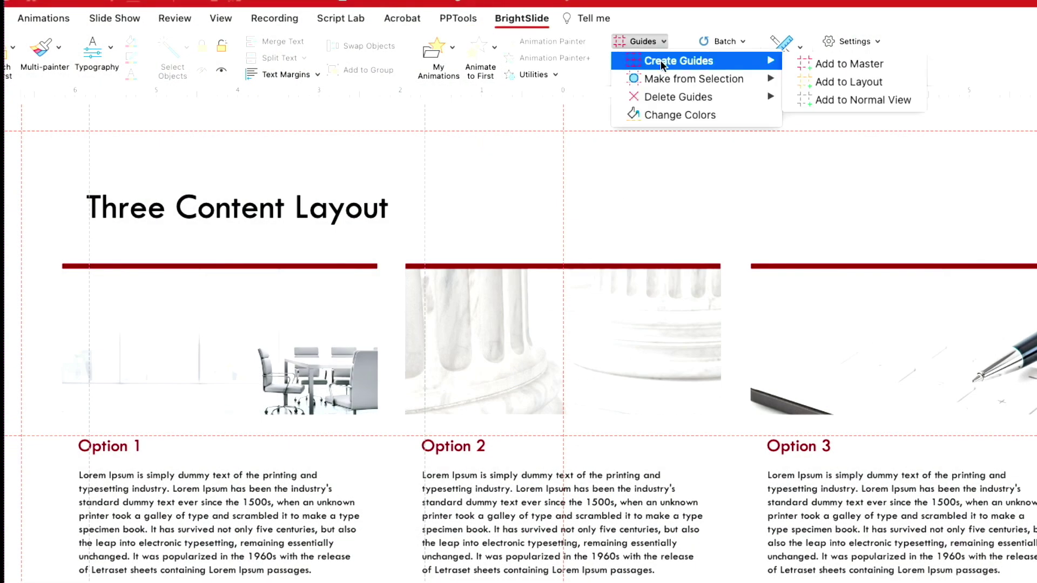
mouse_move(653, 96)
mouse_move(724, 98)
left_click(853, 162)
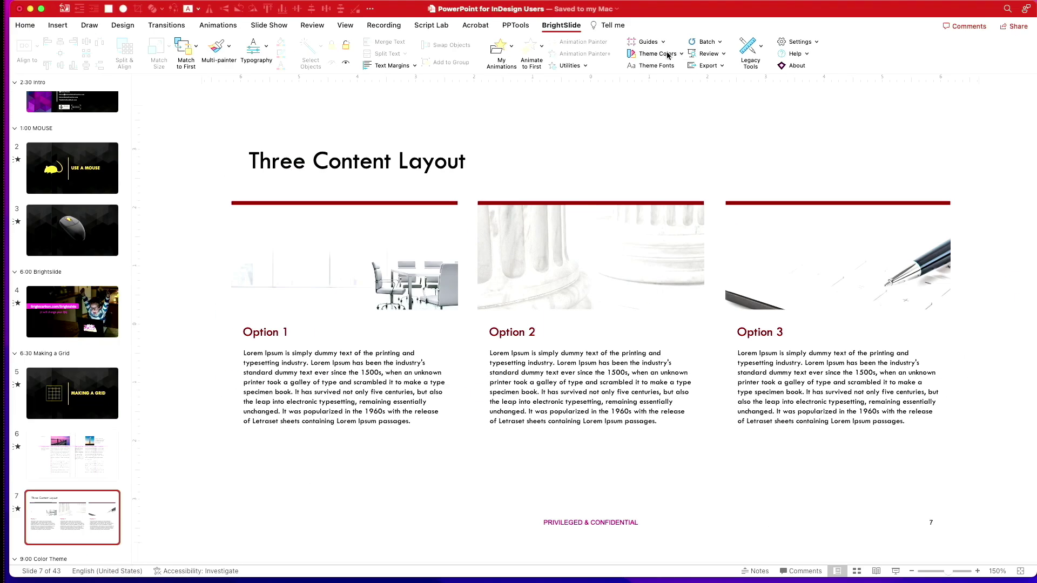
Start BrightSlide guide creation on the master and set all margins to 0.5 inch.
left_click(664, 43)
mouse_move(653, 57)
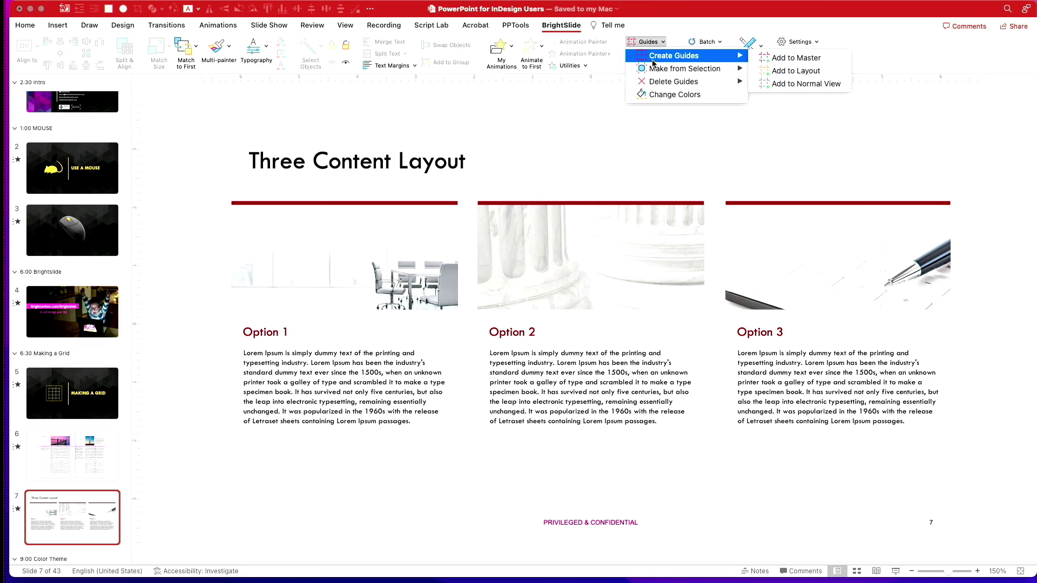
left_click(784, 57)
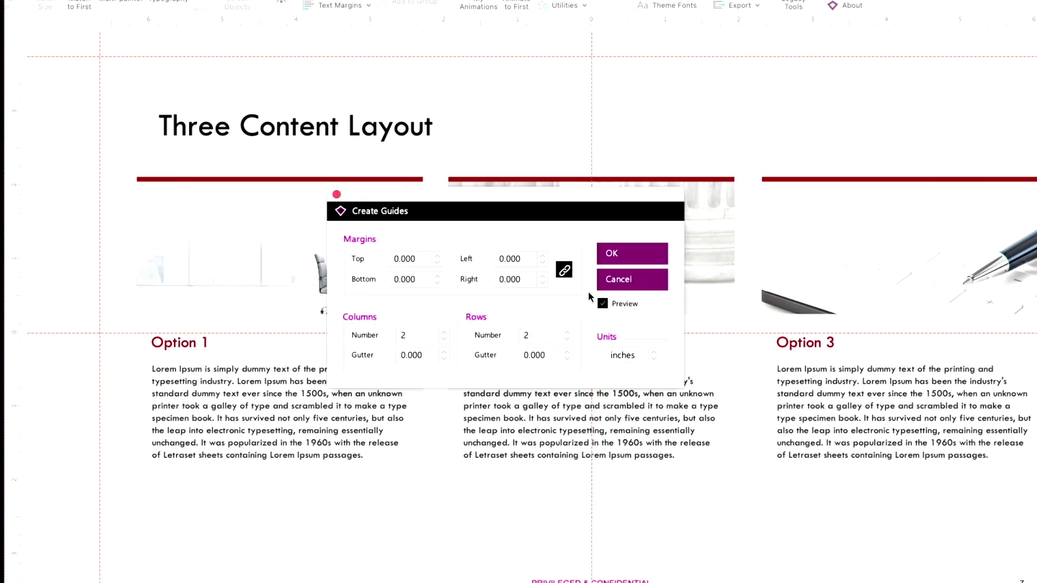
left_click_drag(495, 195, 518, 64)
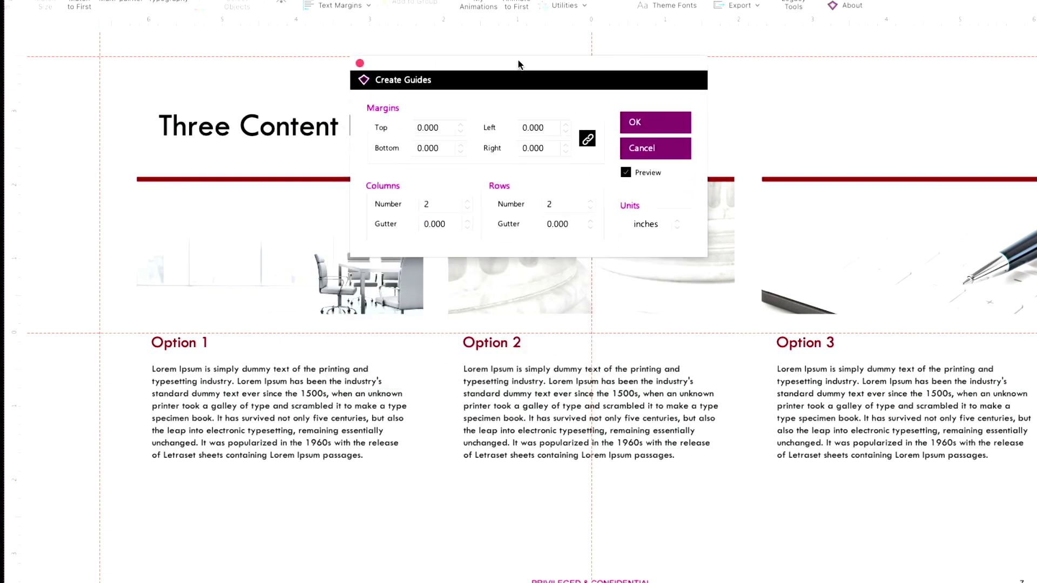
left_click_drag(518, 64, 648, 60)
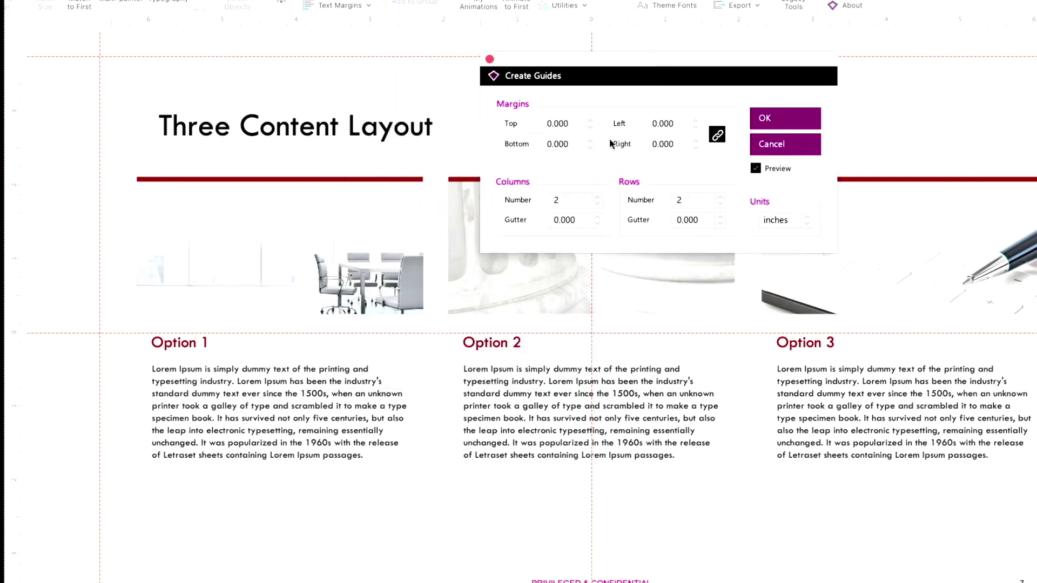
left_click(592, 122)
left_click(592, 122)
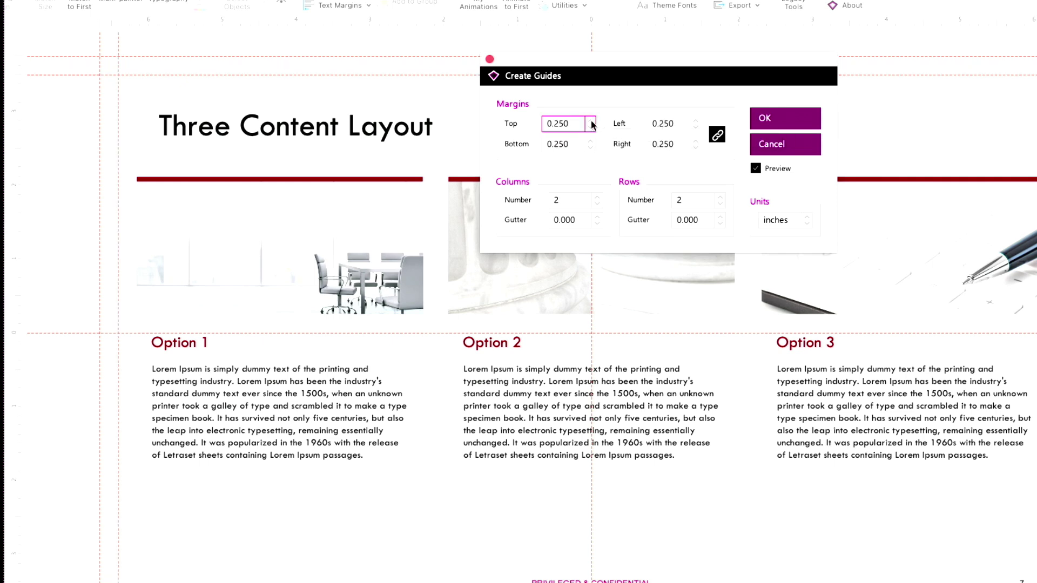
left_click(591, 122)
left_click(591, 123)
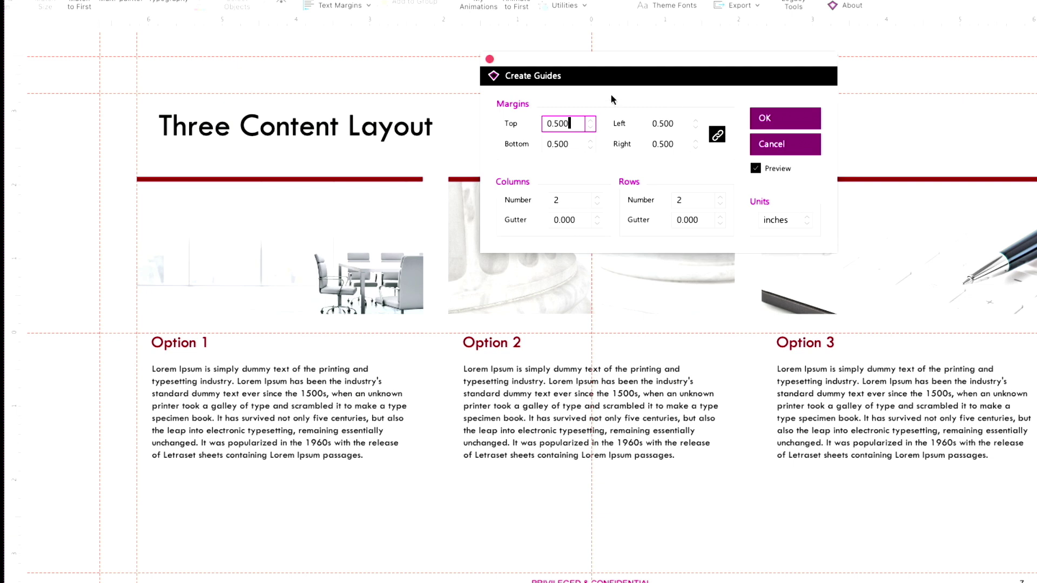
Set 6 columns with 0.375-inch gutters and 5 rows in the guide preview.
left_click_drag(614, 63, 788, 57)
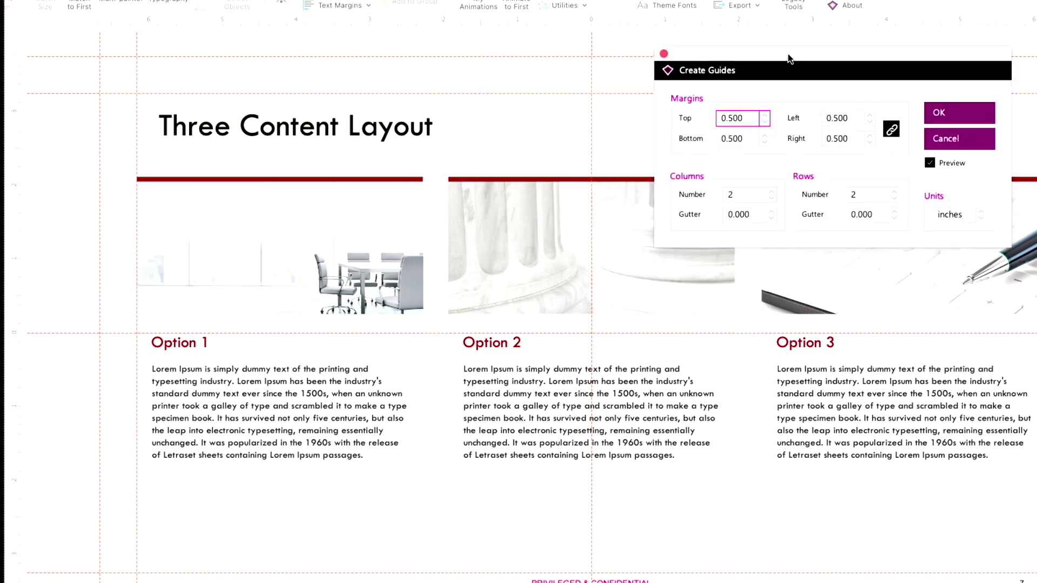
left_click(772, 191)
left_click(771, 191)
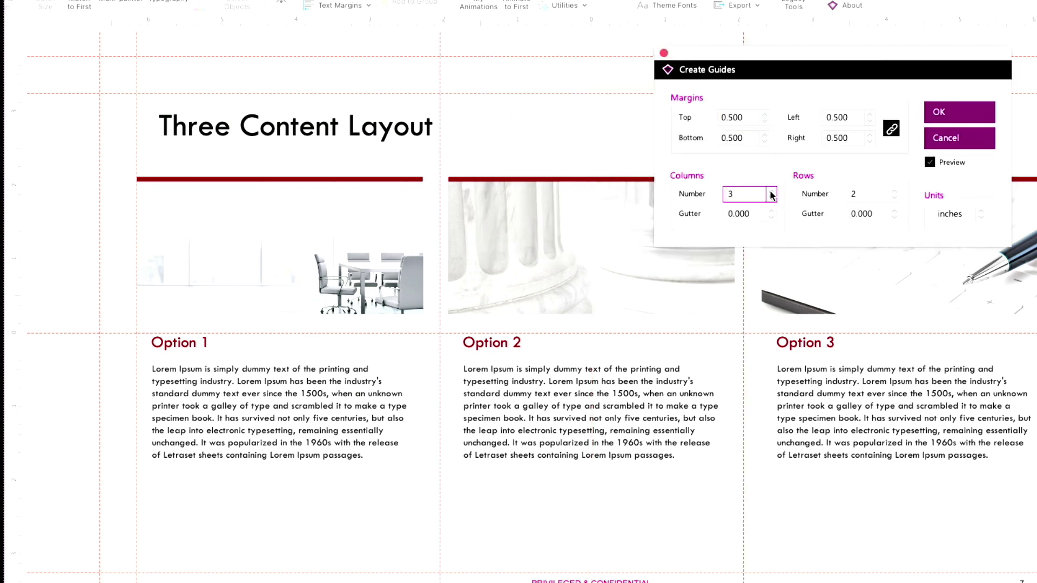
left_click(771, 191)
left_click(771, 191)
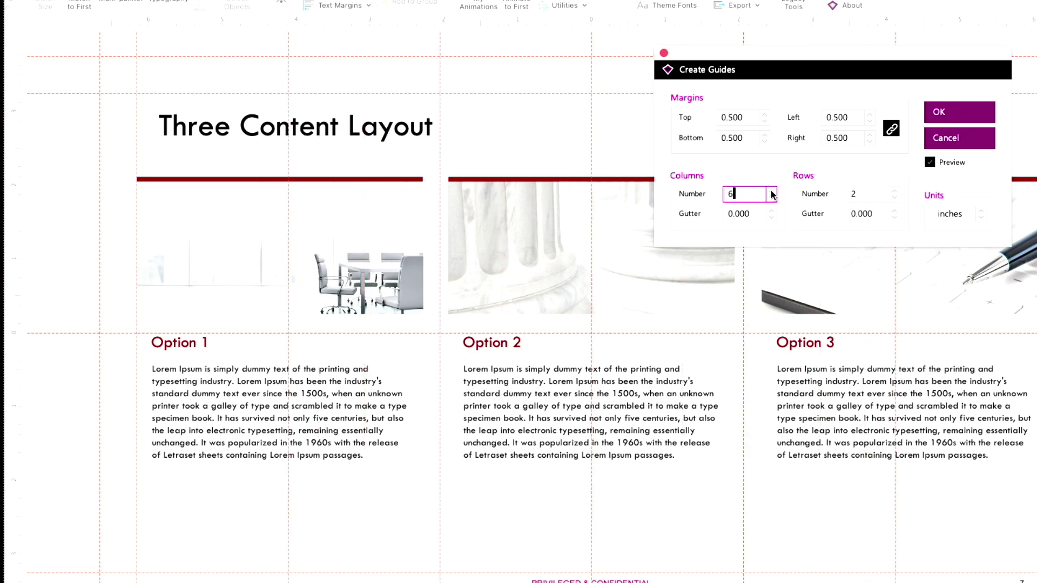
left_click(772, 211)
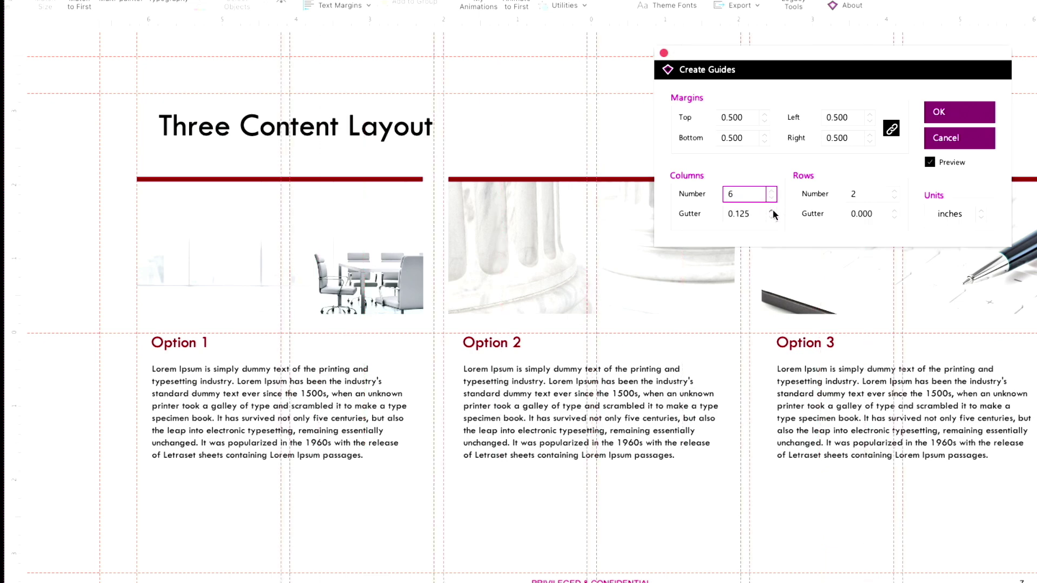
left_click(773, 211)
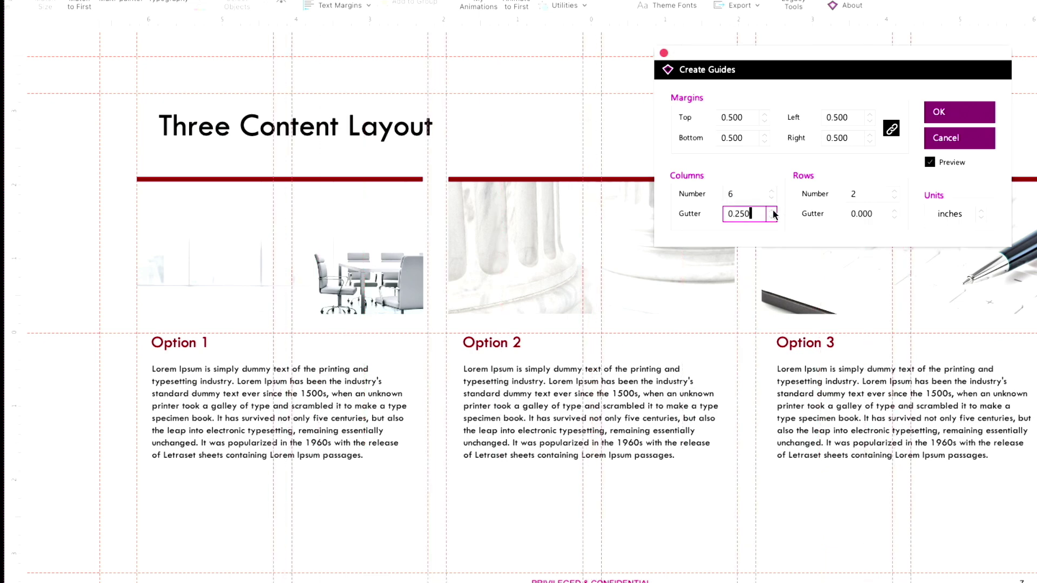
left_click(773, 211)
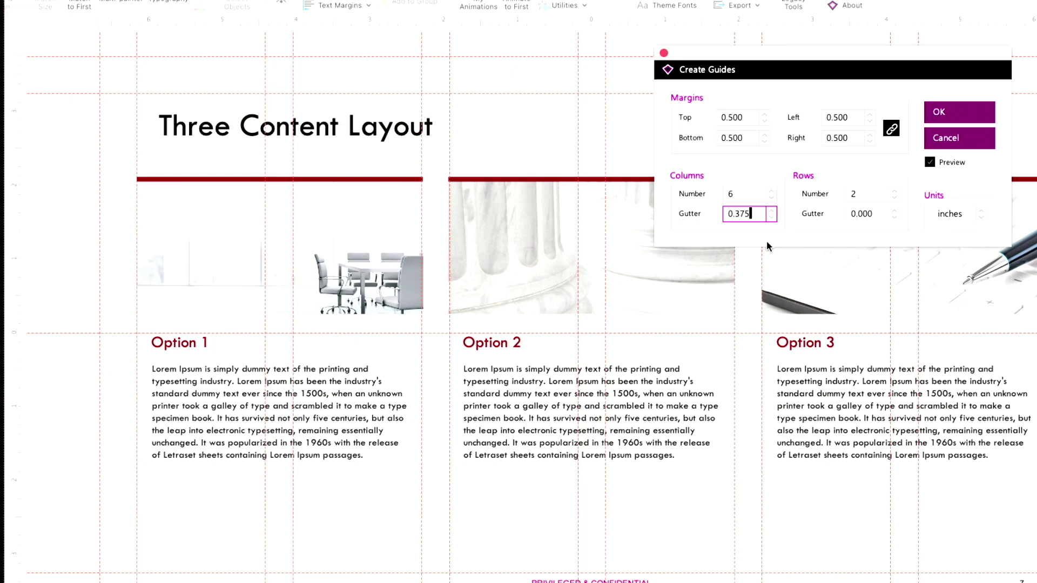
left_click(893, 191)
left_click(894, 191)
left_click(893, 191)
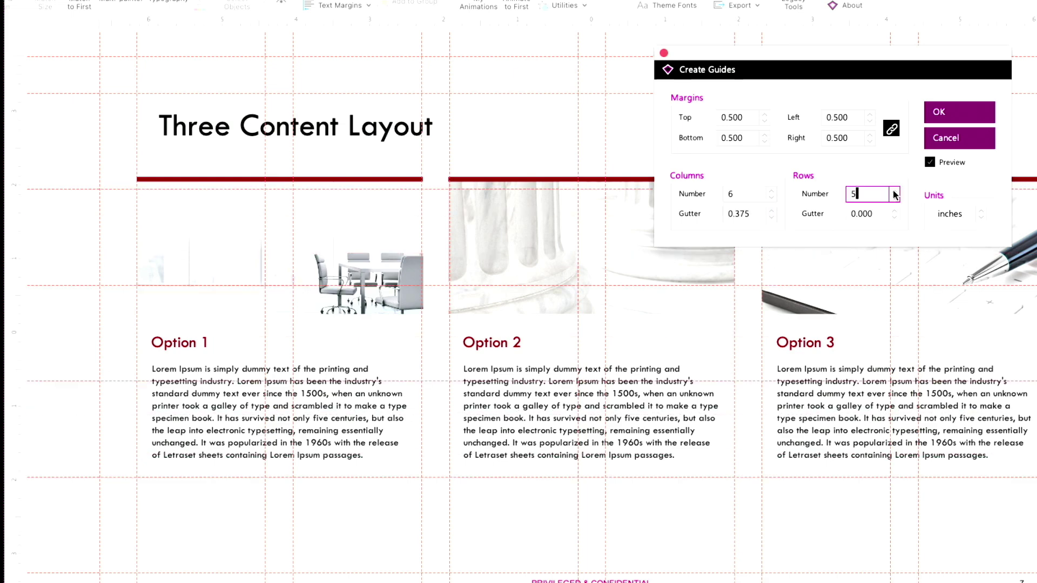
Raise the rows to 6 and move the title box down-left onto the grid.
left_click(893, 191)
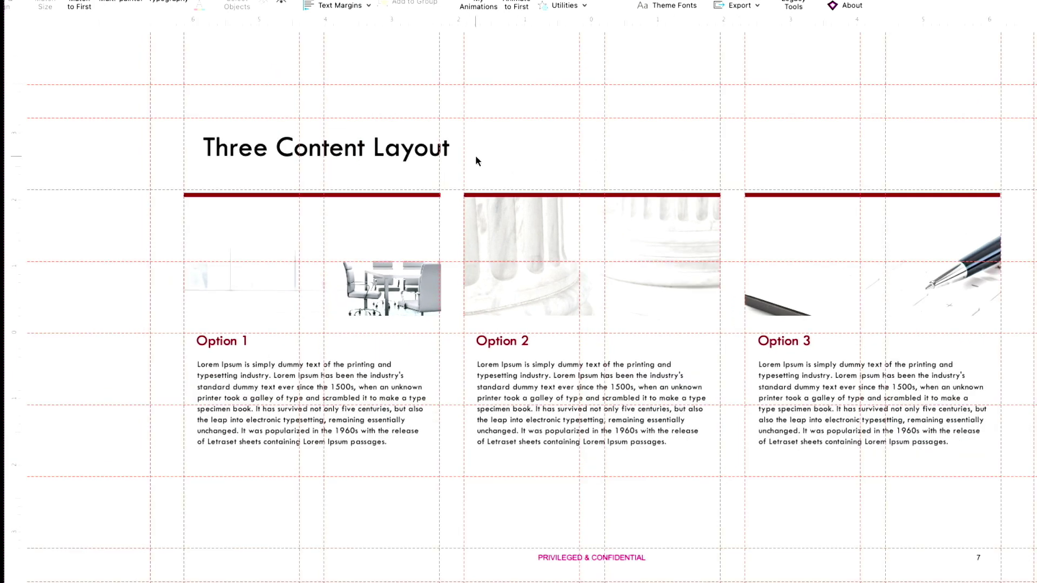
left_click(416, 145)
left_click_drag(394, 104, 387, 112)
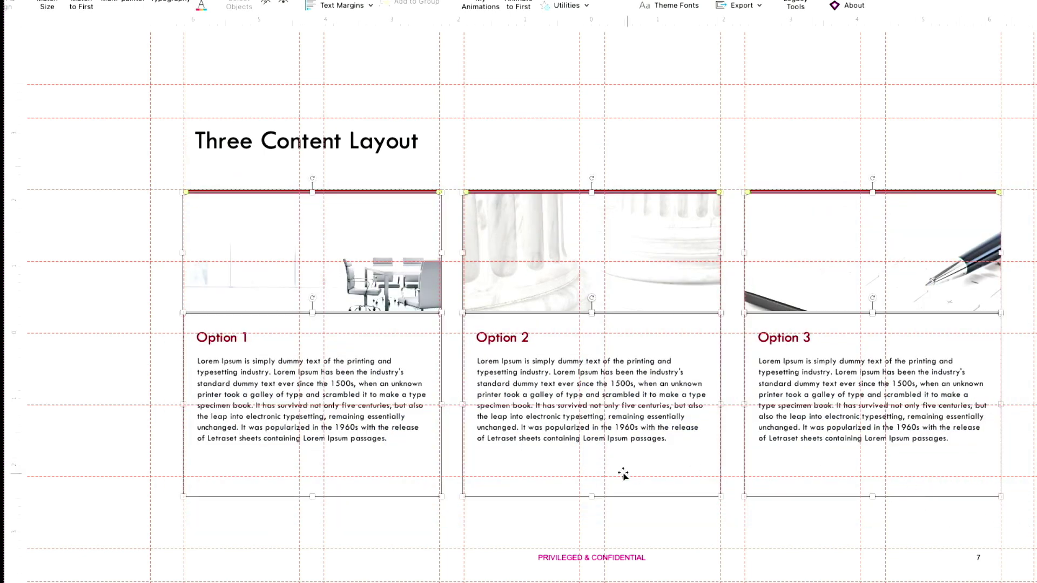
Resize the Option 1, 2 and 3 text boxes together to a grid line.
left_click(478, 518)
left_click(439, 497)
left_click(692, 494, "shift")
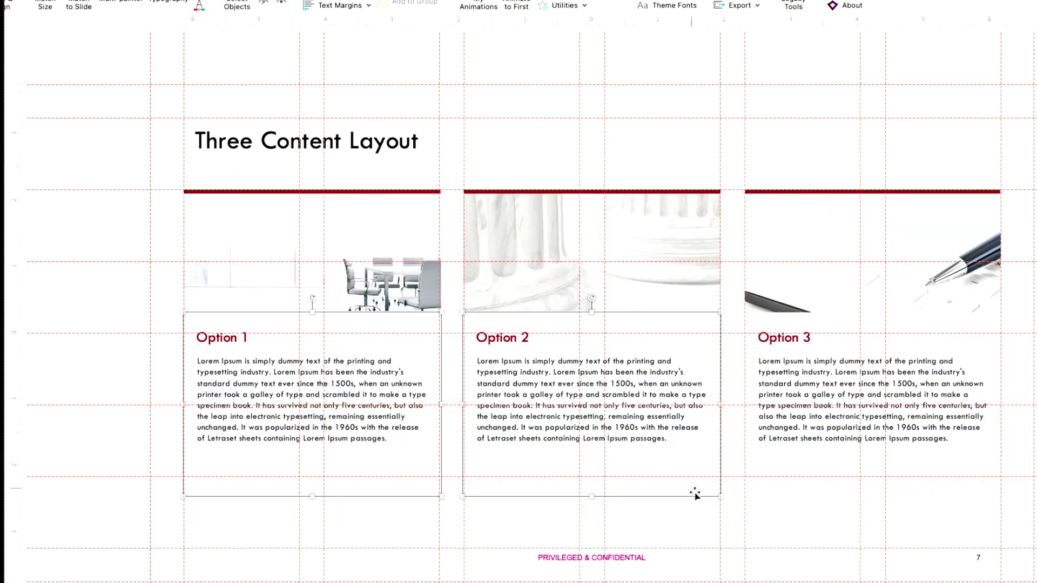
left_click(792, 497, "shift")
left_click_drag(871, 496, 869, 479)
left_click(805, 503)
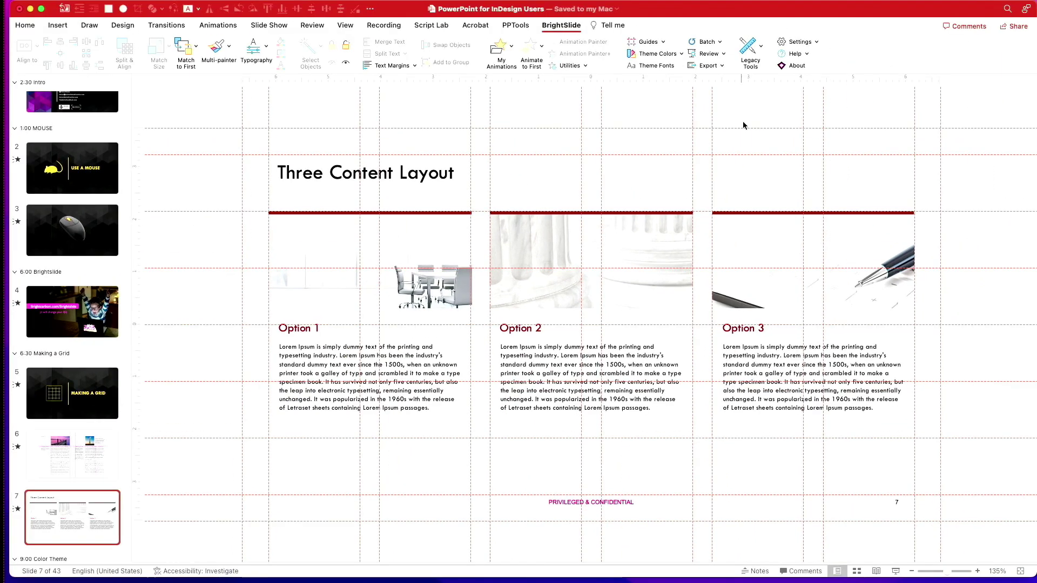
Recreate the master guide grid with 3 columns instead of 6 and confirm.
left_click(664, 42)
mouse_move(662, 56)
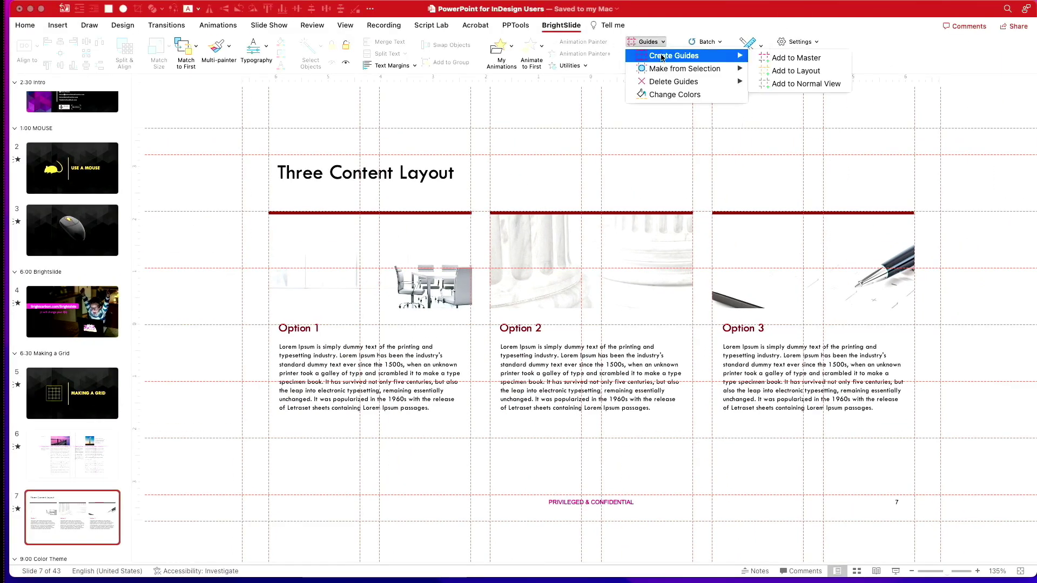
left_click(796, 60)
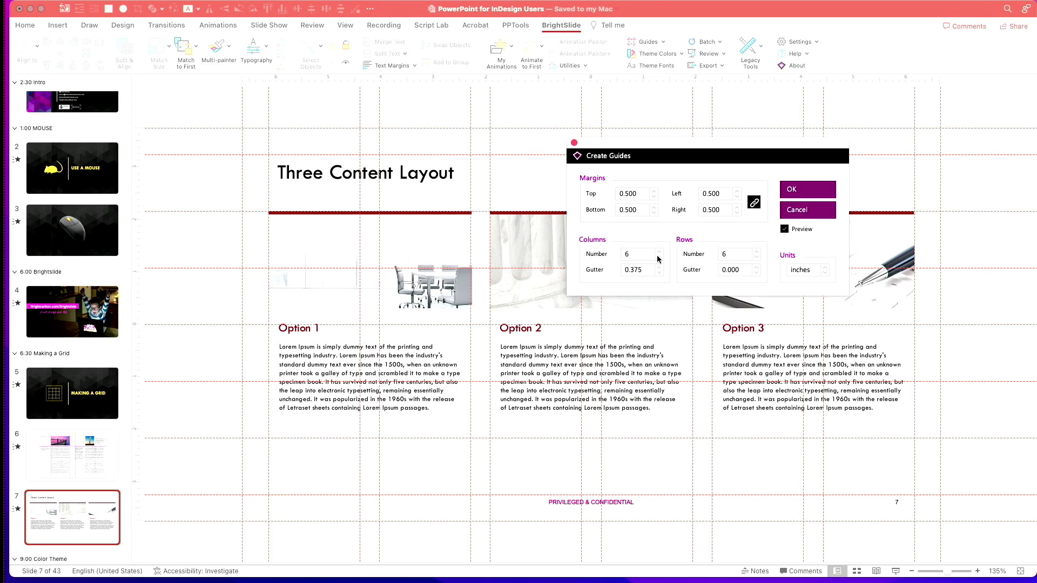
left_click(659, 260)
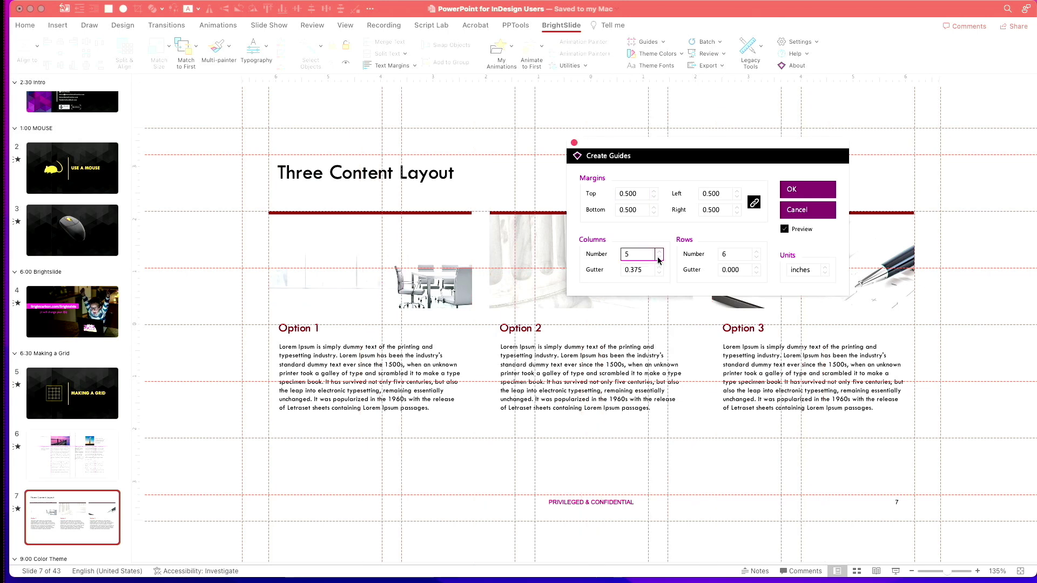
left_click(659, 260)
left_click(660, 260)
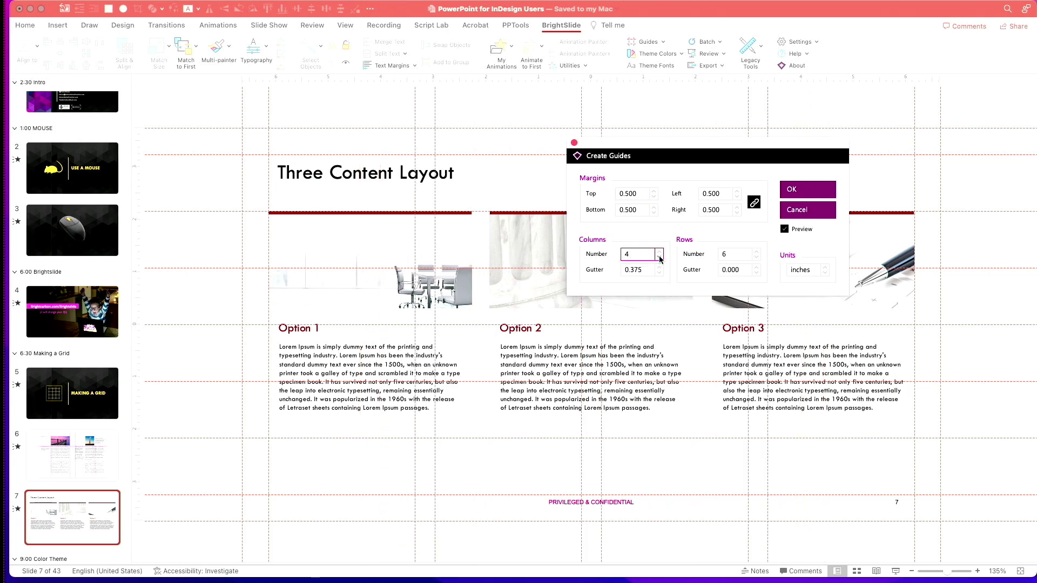
left_click(790, 192)
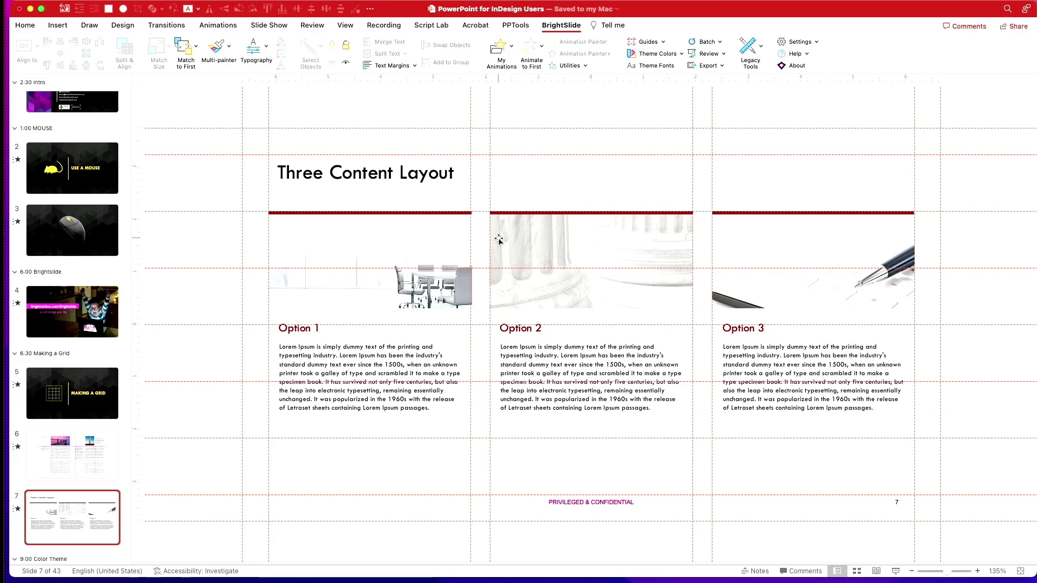